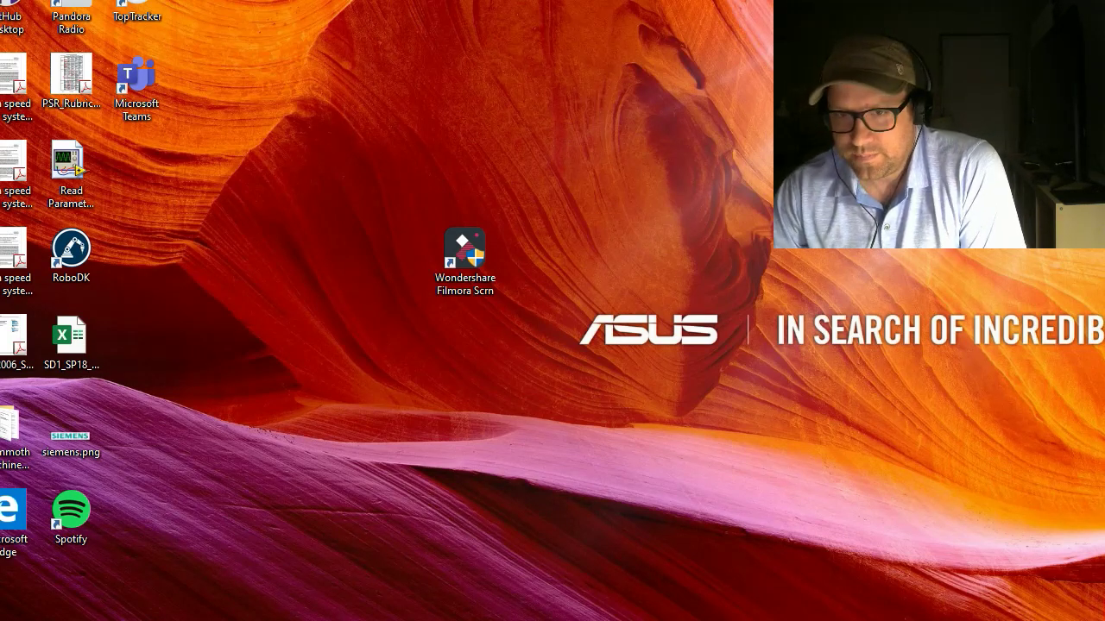
# Move the Wondershare Filmora Scrn shortcut aside on the desktop and open SmoothDraw in an enlarged window
pyautogui.moveTo(465, 252); pyautogui.dragTo(596, 255)
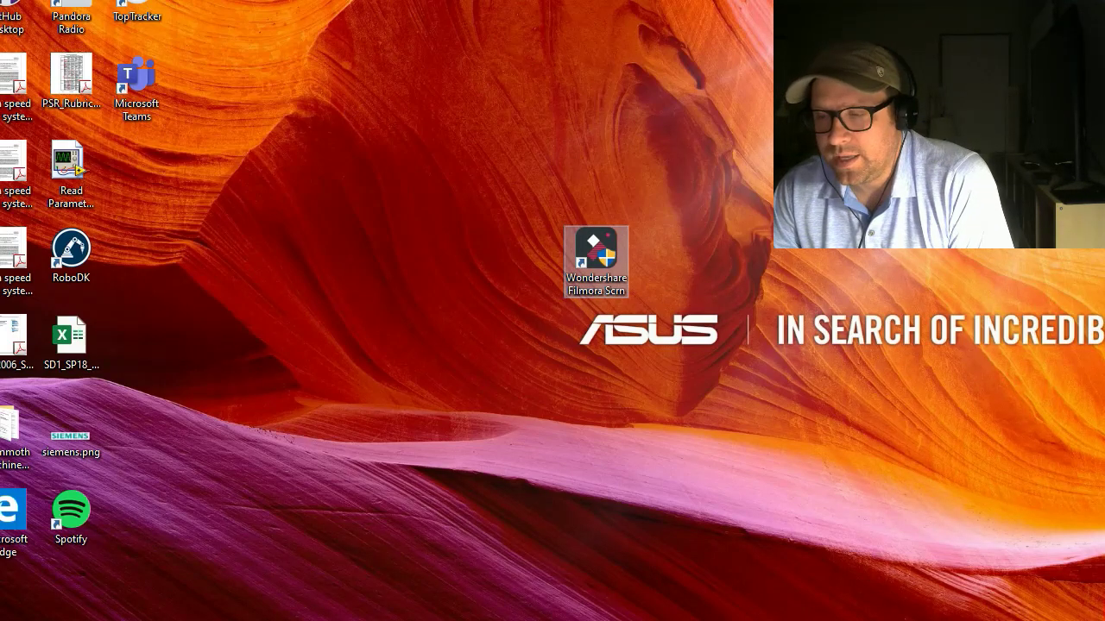
pyautogui.moveTo(3, 249); pyautogui.dragTo(477, 248)
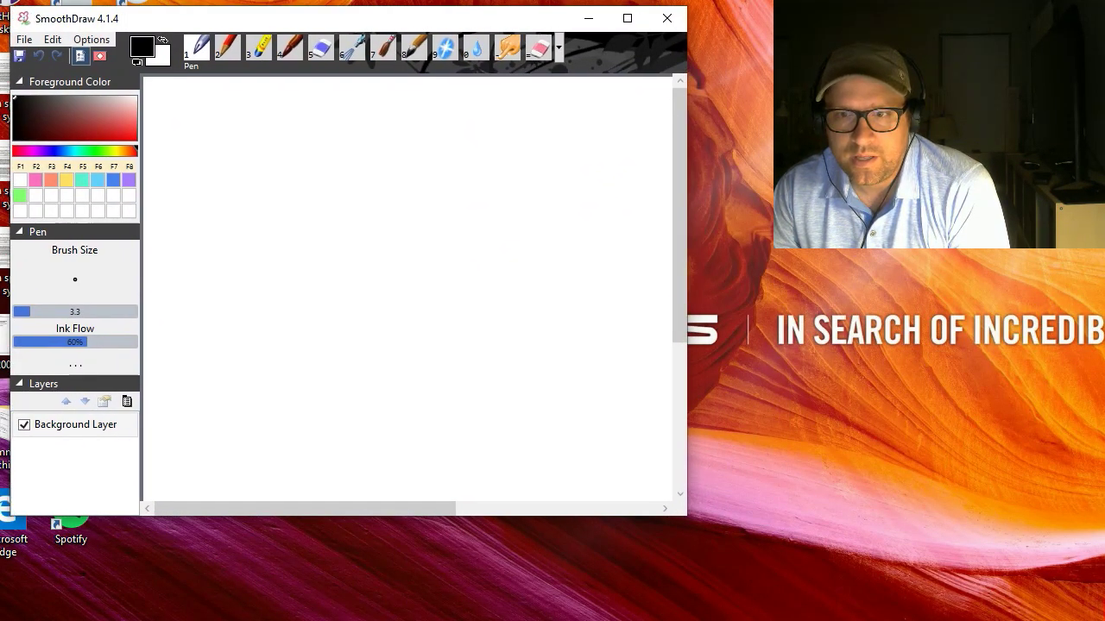
pyautogui.moveTo(687, 516); pyautogui.dragTo(1104, 620)
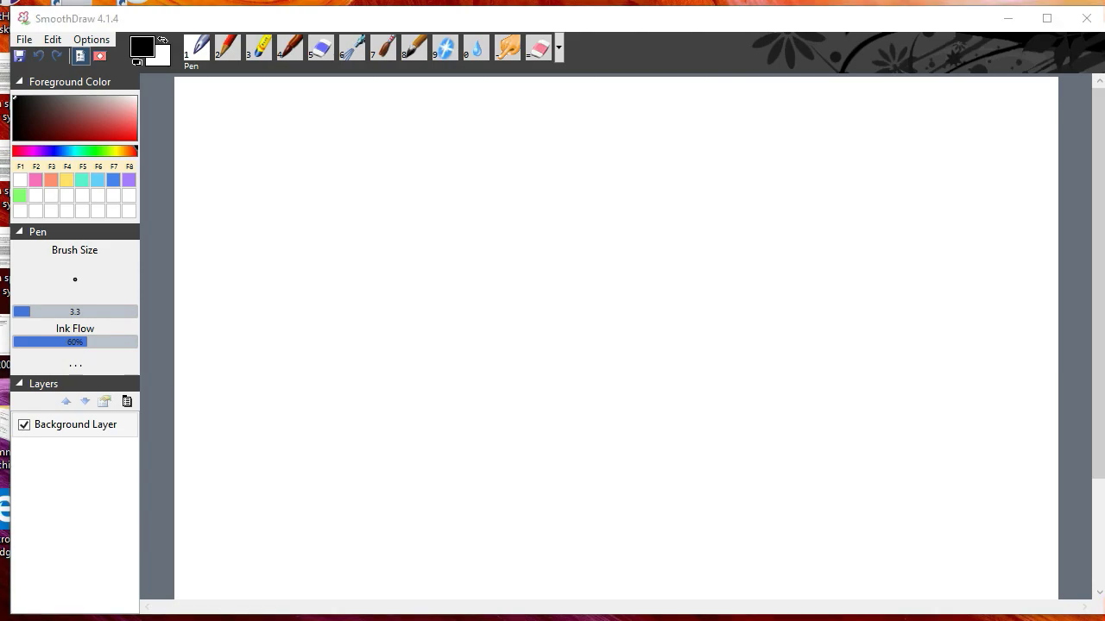
# Switch to Chrome and examine the color palette in the Khan Academy help article on recreating videos
pyautogui.moveTo(1103, 10); pyautogui.dragTo(391, 16)
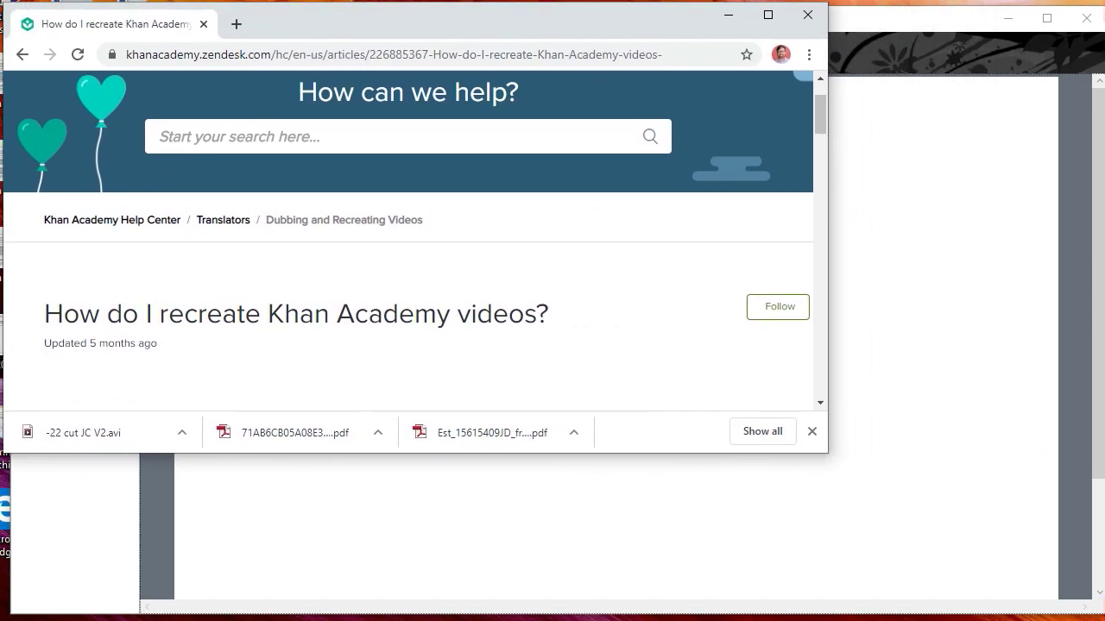
pyautogui.moveTo(828, 453); pyautogui.dragTo(1104, 604)
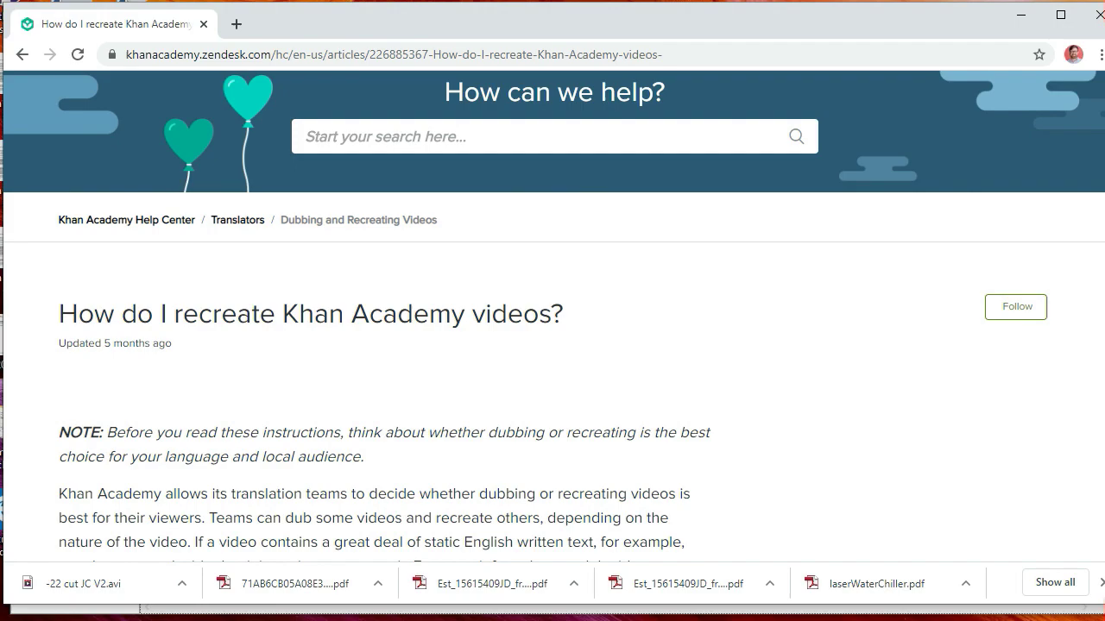
pyautogui.scroll(-4, 553, 345)
pyautogui.scroll(-4, 552, 346)
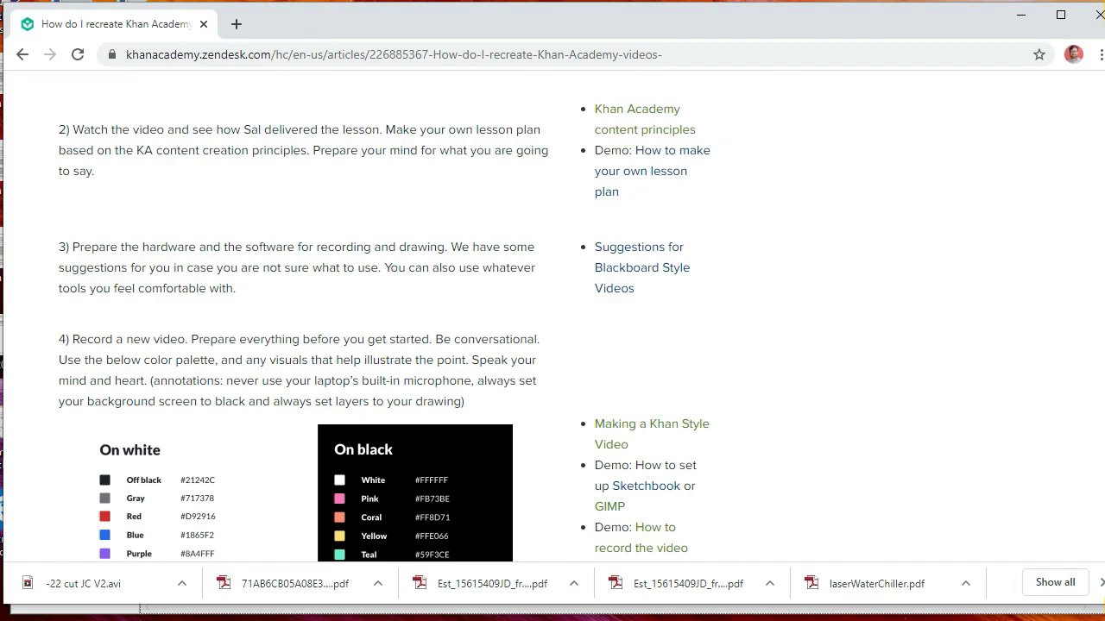
pyautogui.scroll(-2, 553, 345)
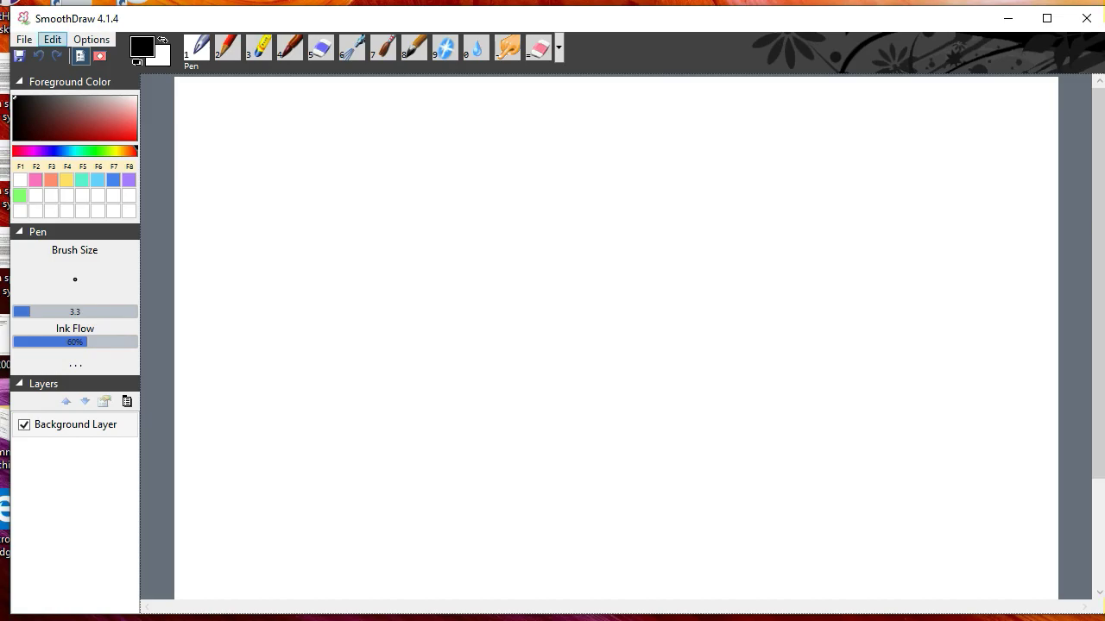
# Start resizing the image together with its canvas in SmoothDraw and set the width to 1280
pyautogui.click(53, 40)
pyautogui.moveTo(92, 40)
pyautogui.press('Right')
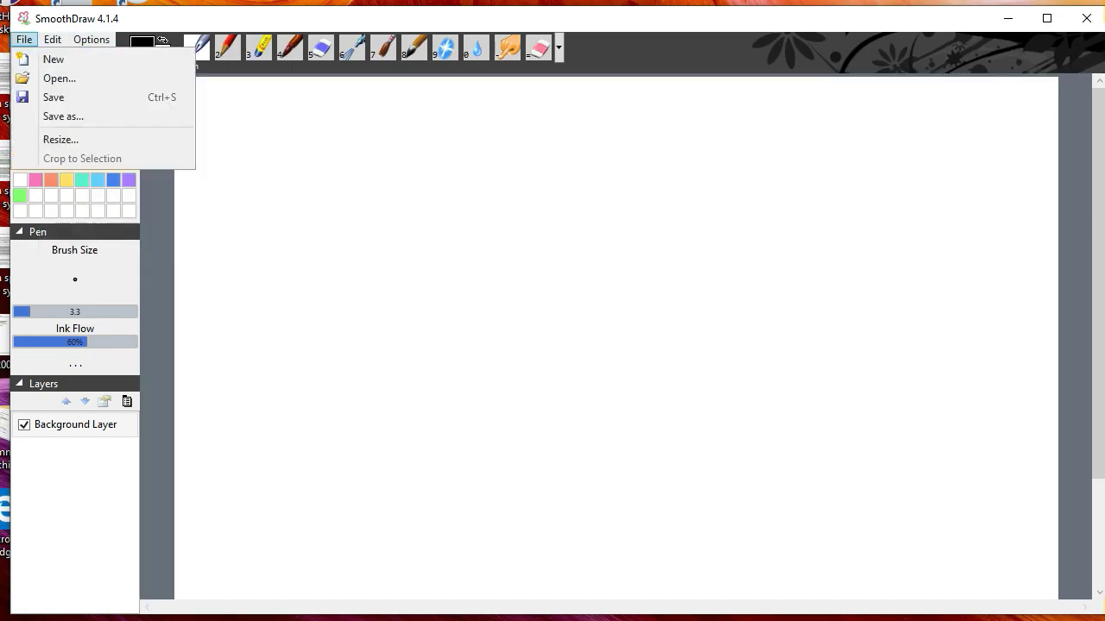
pyautogui.press('Up')
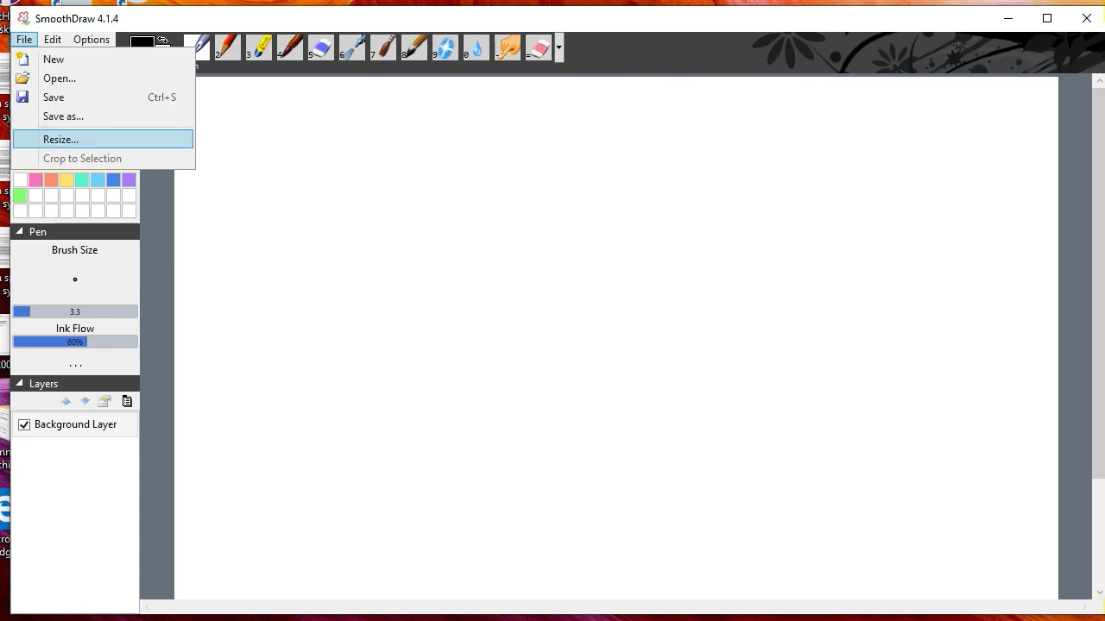
pyautogui.press('Return')
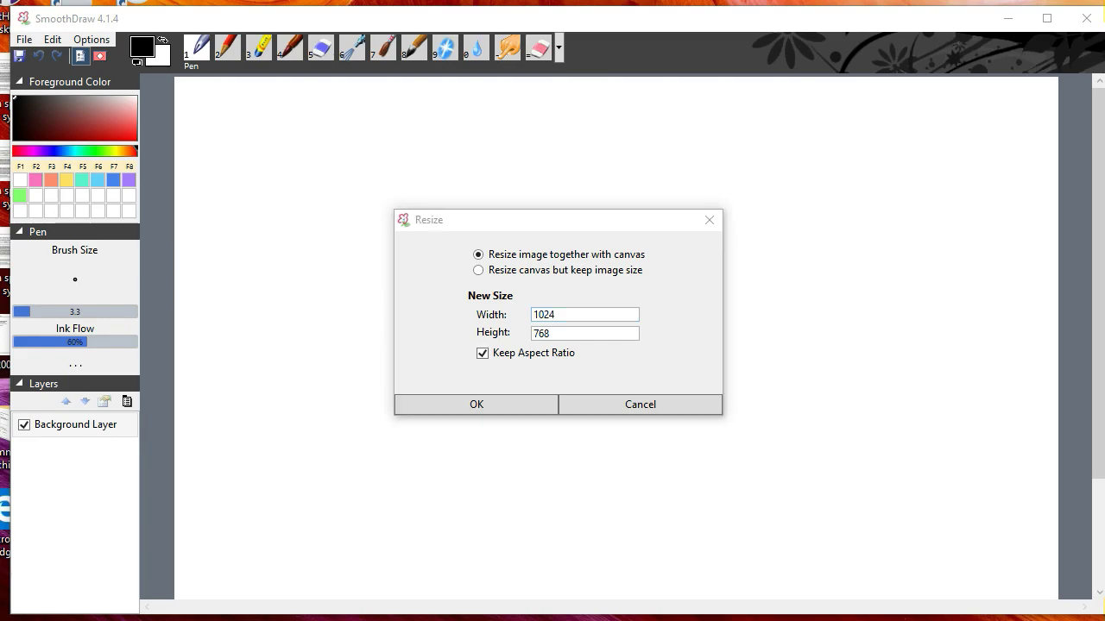
pyautogui.moveTo(2, 91); pyautogui.dragTo(550, 108)
pyautogui.doubleClick(545, 315)
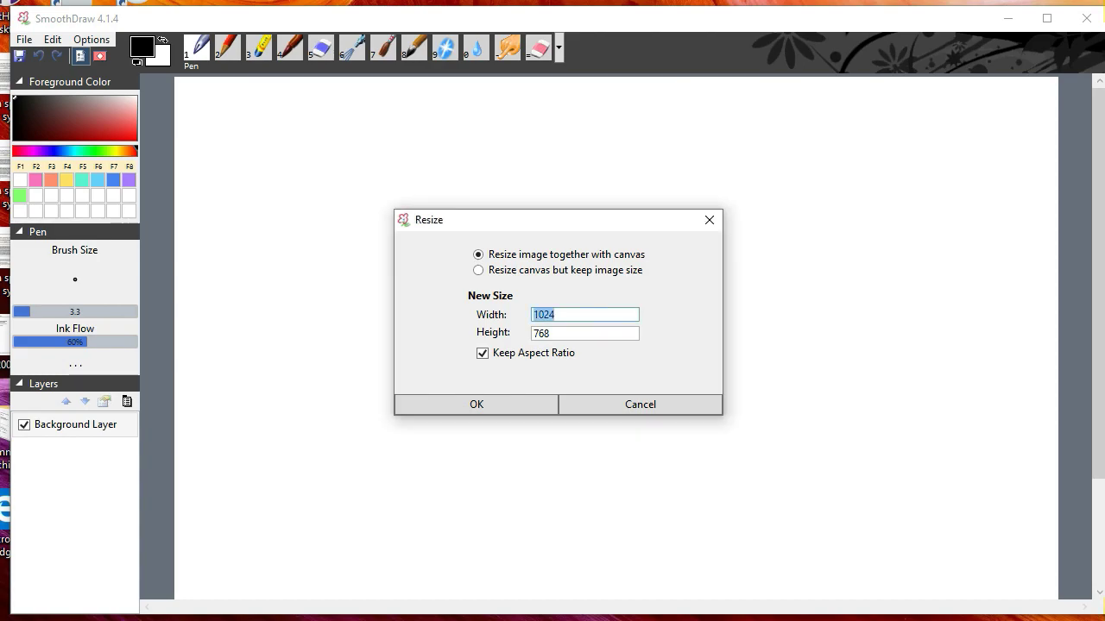
pyautogui.write('1280')
# Try to set the height to 720 and the width to 1280 with the aspect ratio kept
pyautogui.click(550, 334)
pyautogui.doubleClick(547, 334)
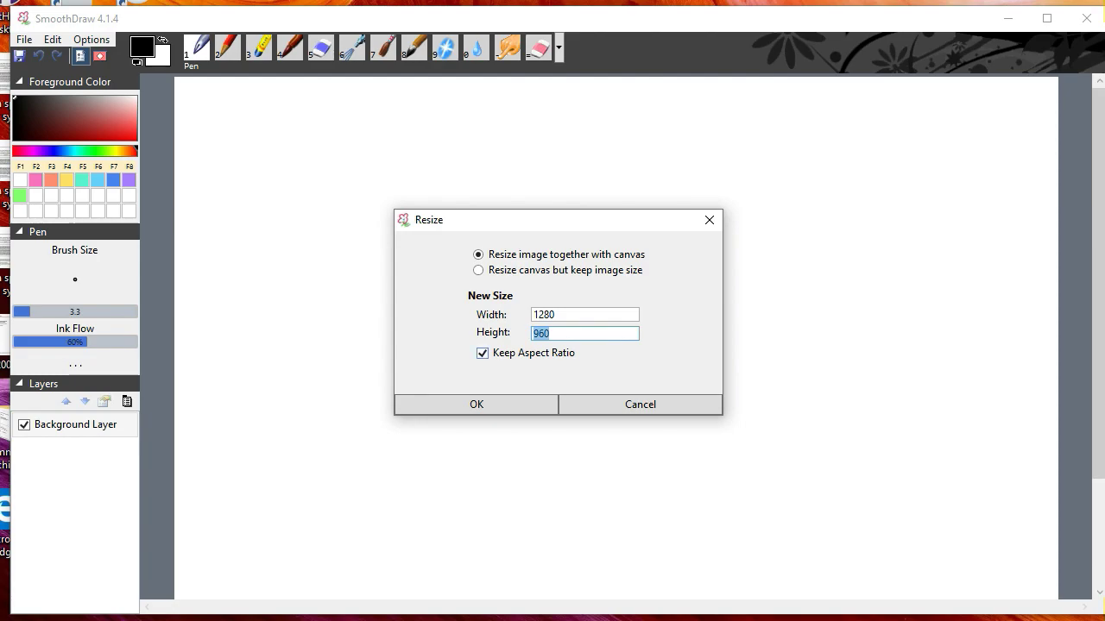
pyautogui.write('720')
pyautogui.hotkey('shift', 'Tab')
pyautogui.write('1280')
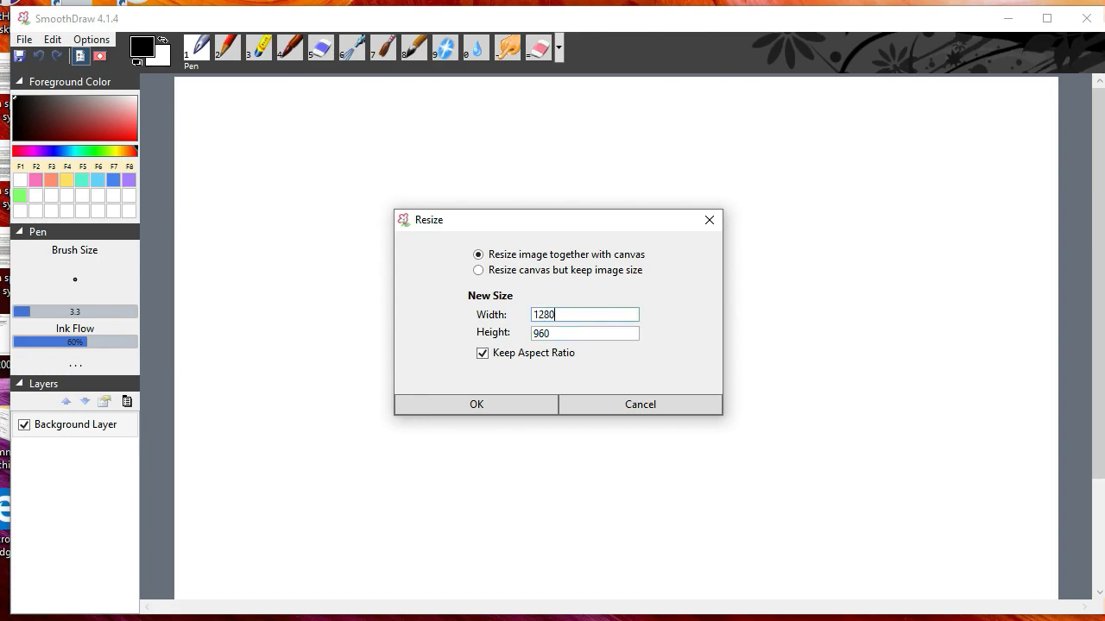
# Turn off Keep Aspect Ratio, set the height to 720, and apply the new canvas size
pyautogui.click(483, 353)
pyautogui.click(482, 353)
pyautogui.press('space')
pyautogui.hotkey('shift', 'Tab')
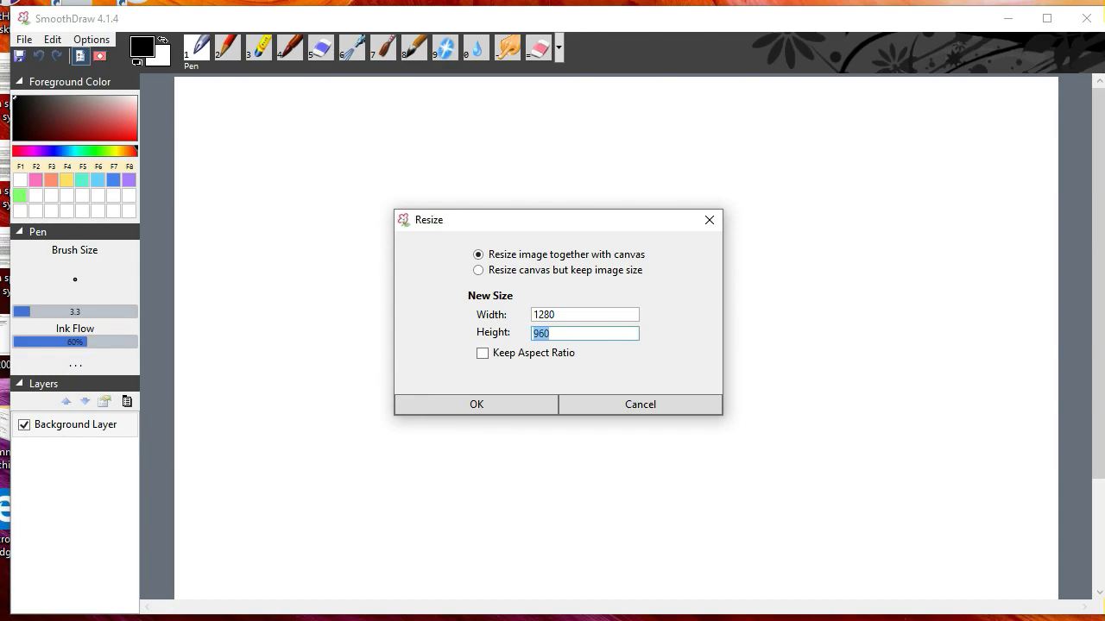
pyautogui.write('720')
pyautogui.press('Return')
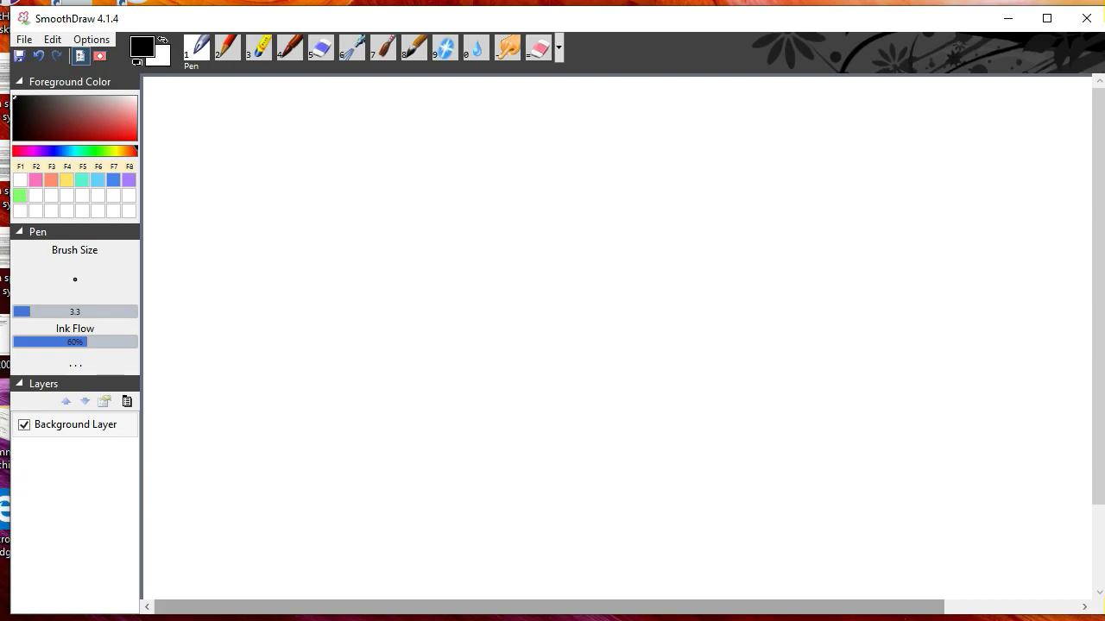
# Extend the window slightly and set the canvas height to 4096 for a long vertical drawing page
pyautogui.moveTo(553, 614); pyautogui.dragTo(552, 620)
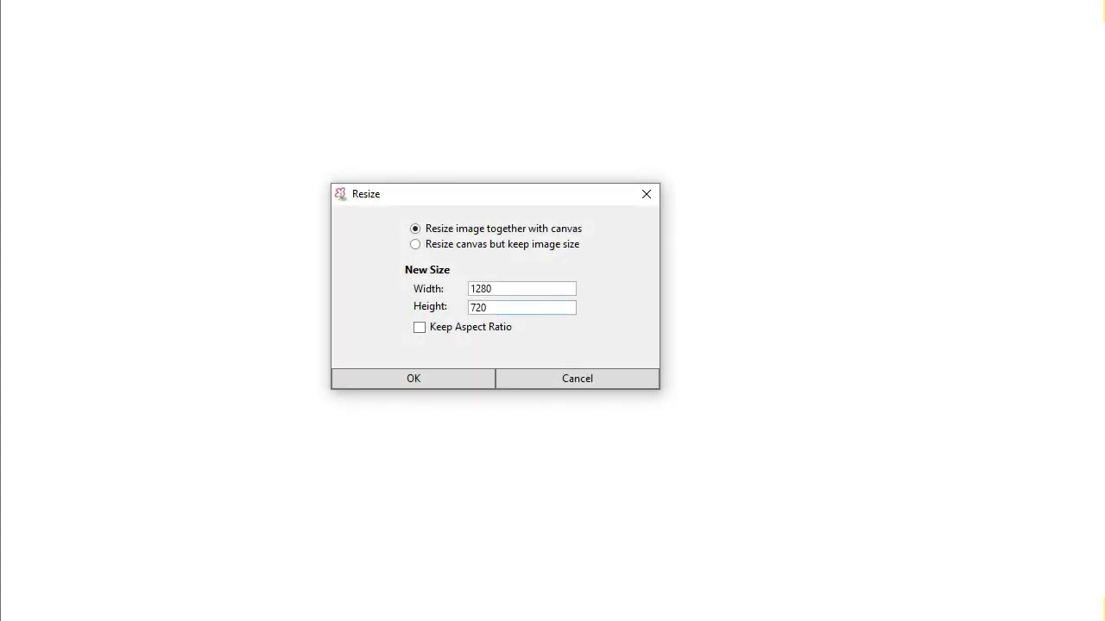
pyautogui.doubleClick(479, 308)
pyautogui.write('4096')
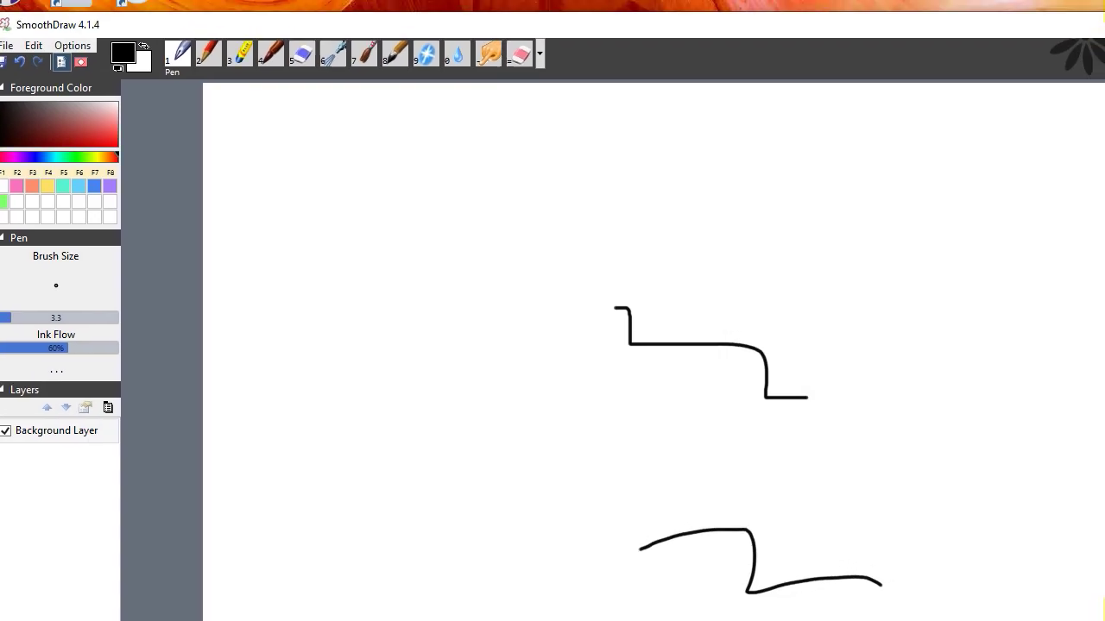
# Open "surfaces 4 - friction.sddoc" from the SmoothDraw notes folder without saving the current picture
pyautogui.click(84, 30)
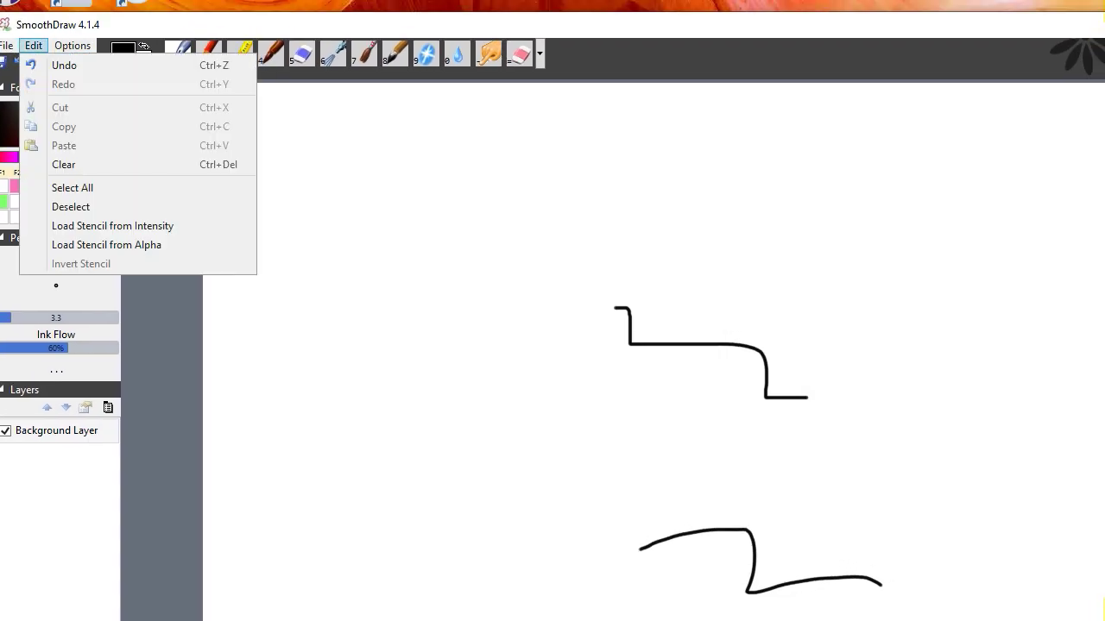
pyautogui.click(34, 83)
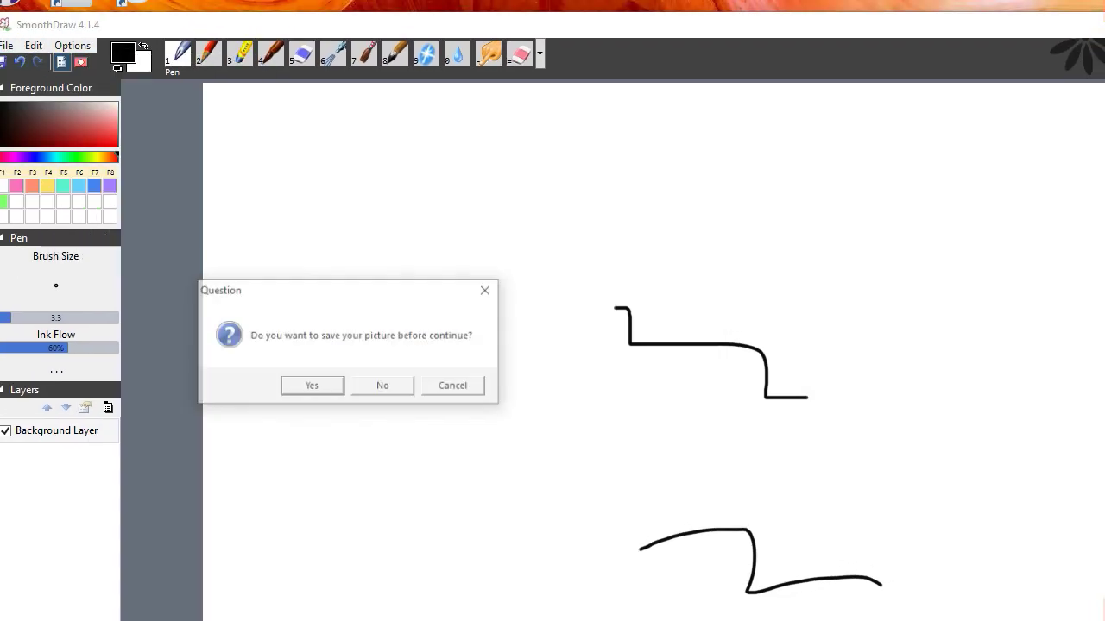
pyautogui.click(383, 386)
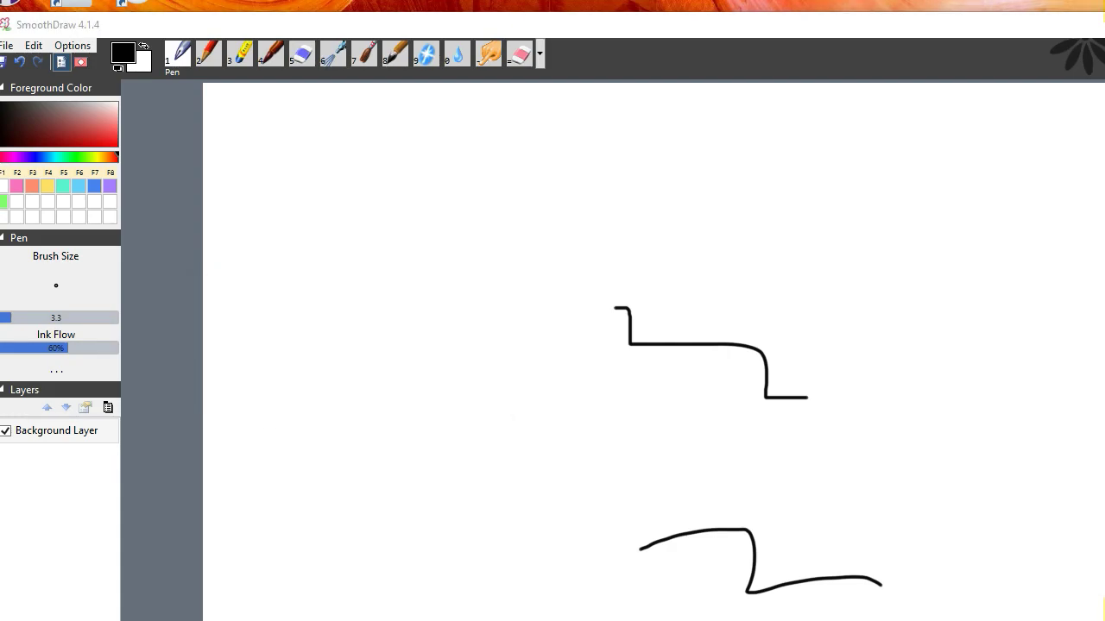
pyautogui.hotkey('ctrl', 'o')
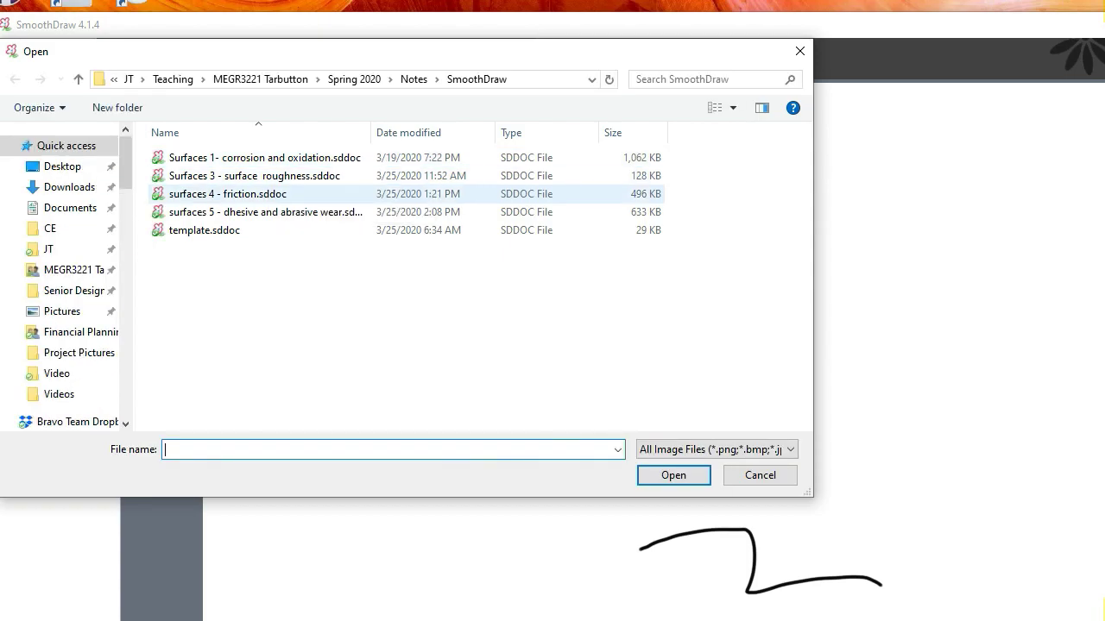
pyautogui.doubleClick(227, 193)
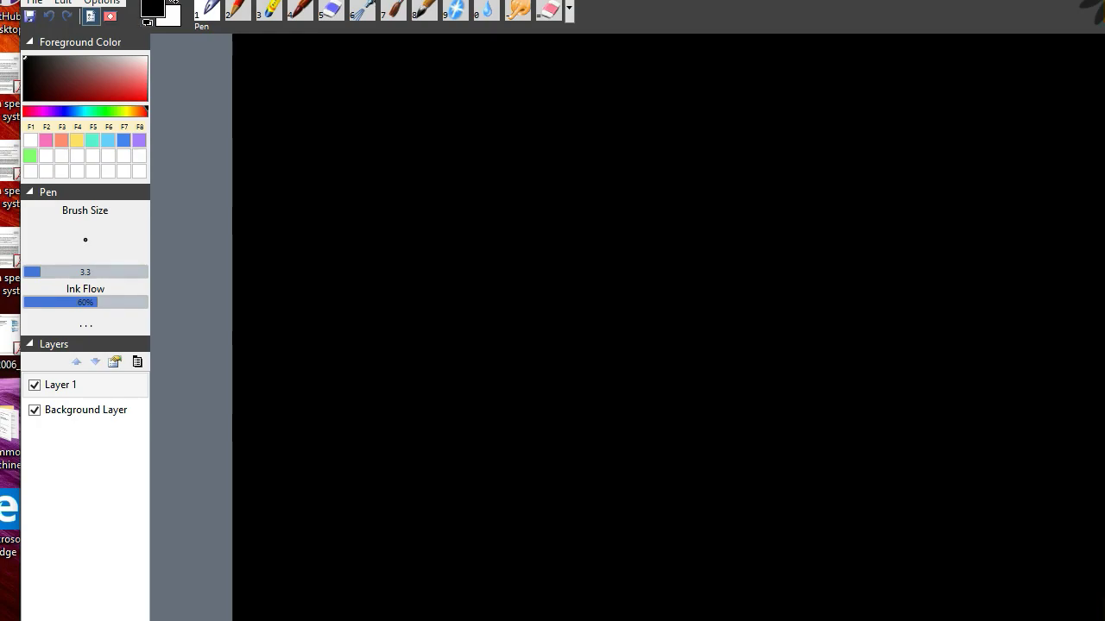
# Select the Felt Pen and set its Min Brush Size to 44% and Min Ink Flow to 47%
pyautogui.moveTo(553, 0); pyautogui.dragTo(553, 18)
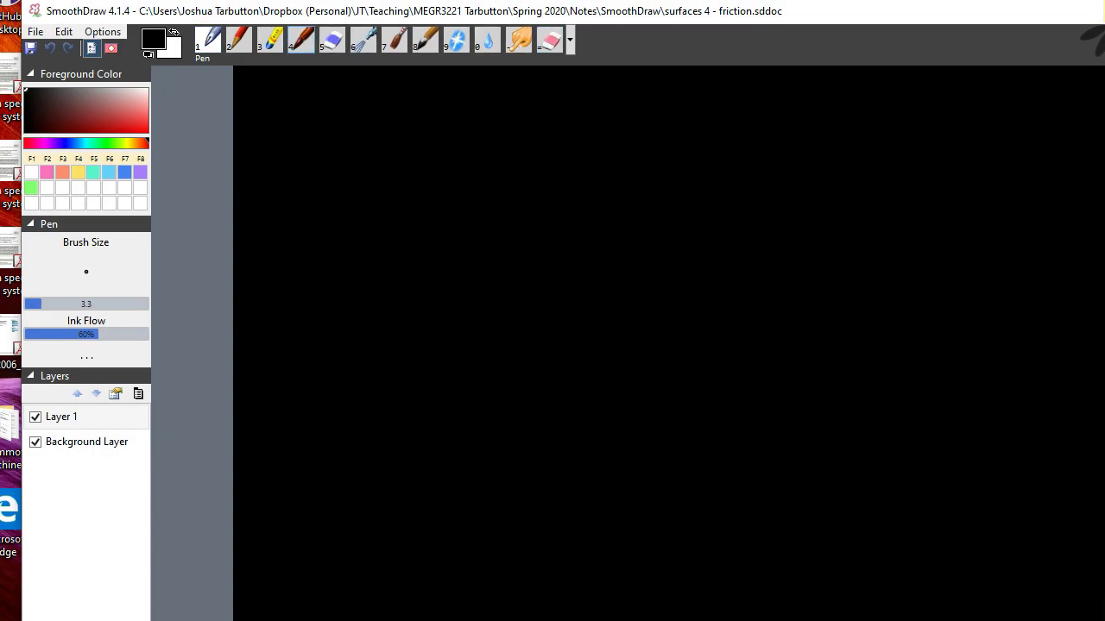
pyautogui.click(301, 39)
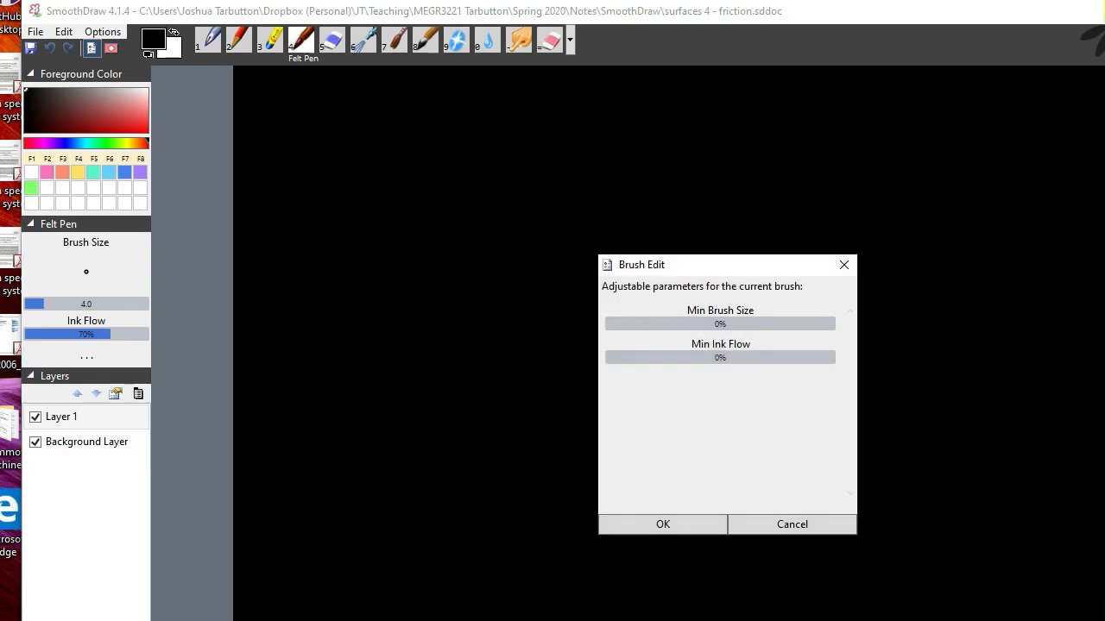
pyautogui.moveTo(721, 265); pyautogui.dragTo(579, 203)
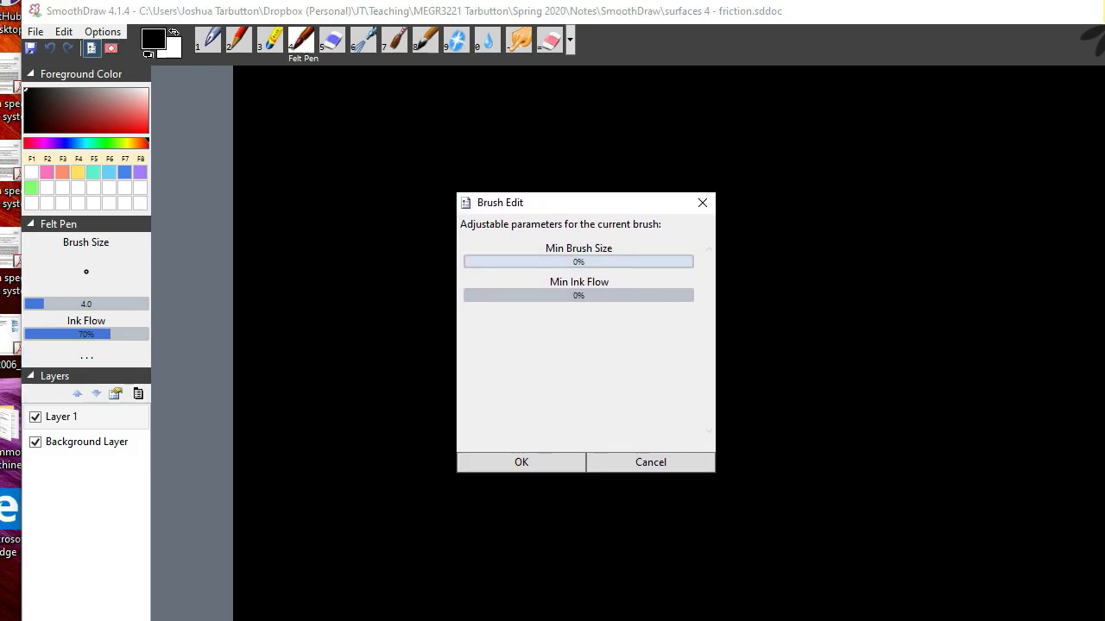
pyautogui.click(566, 262)
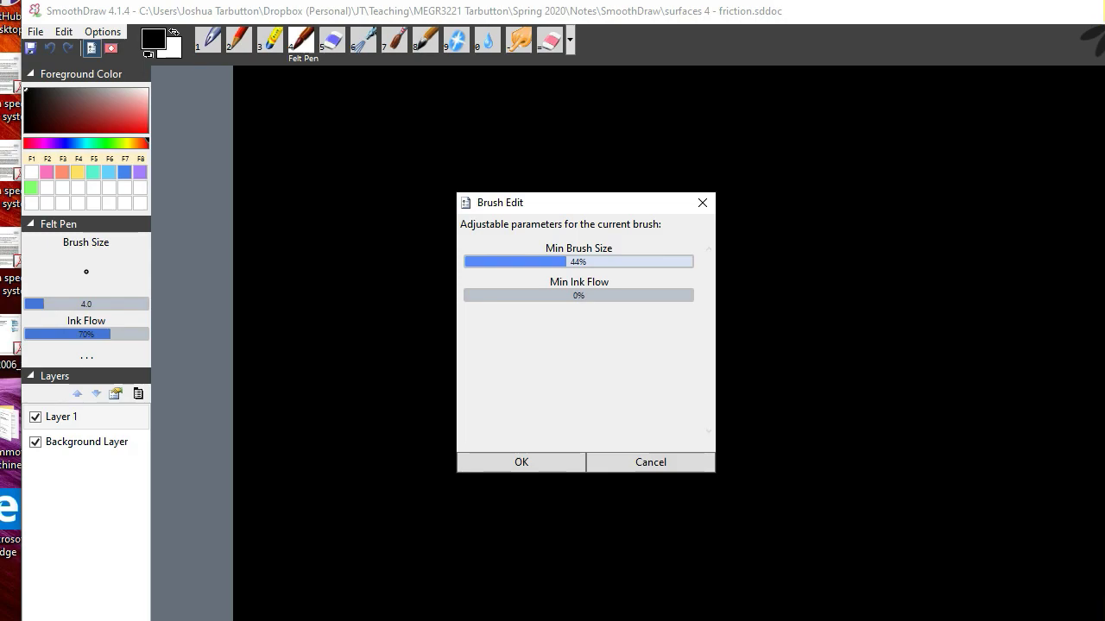
pyautogui.click(571, 295)
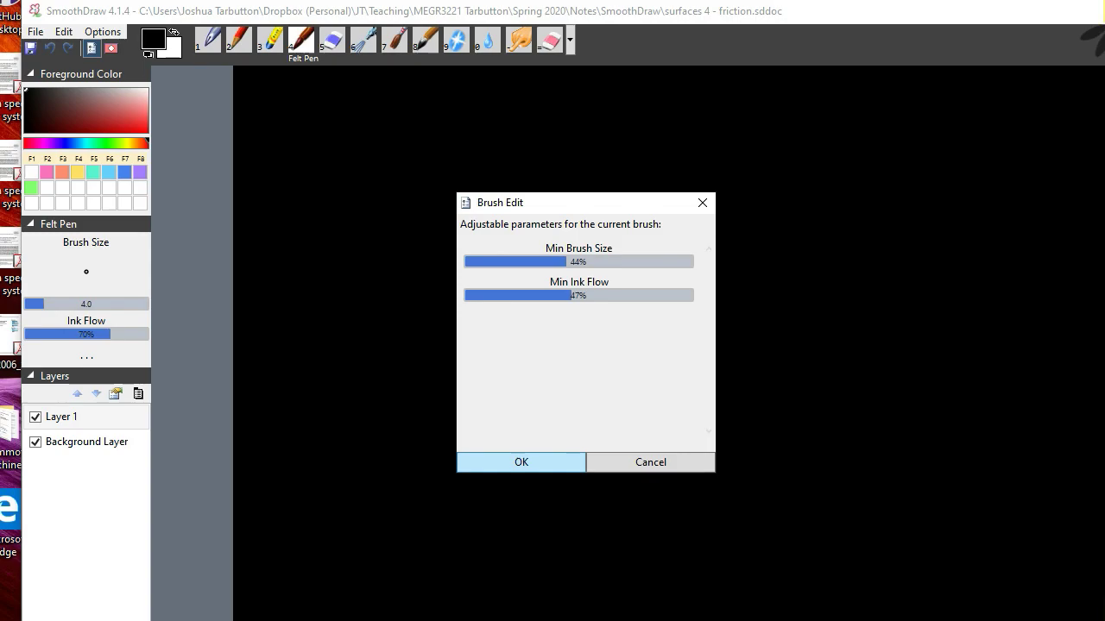
pyautogui.click(522, 462)
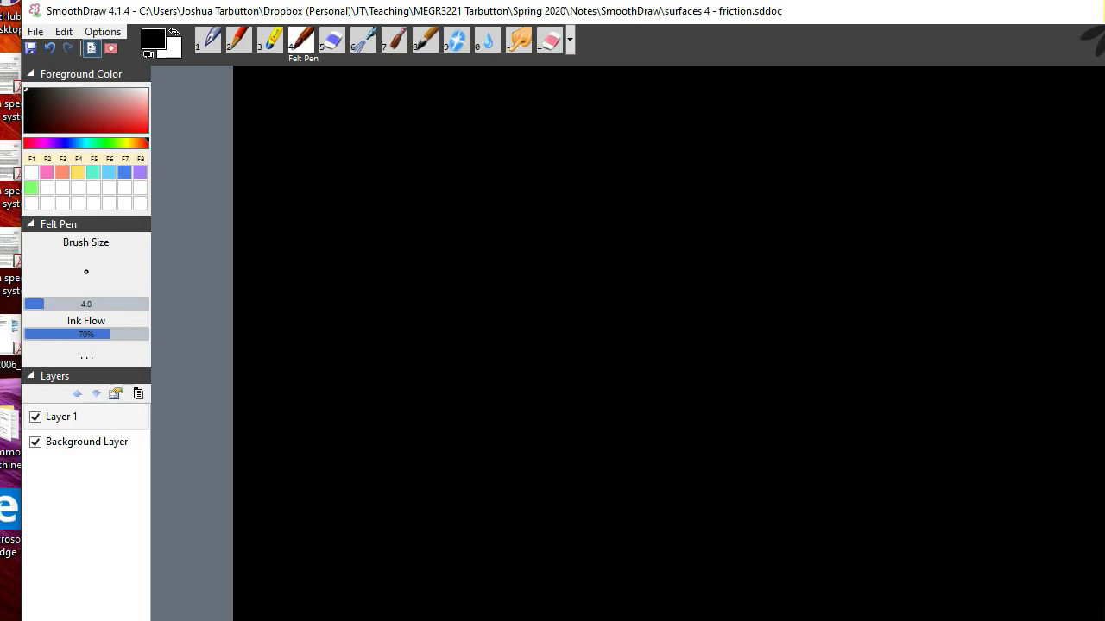
# Choose the yellow preset color, handwrite "I can start my lecture." on the black canvas, and underline it
pyautogui.press('F2')
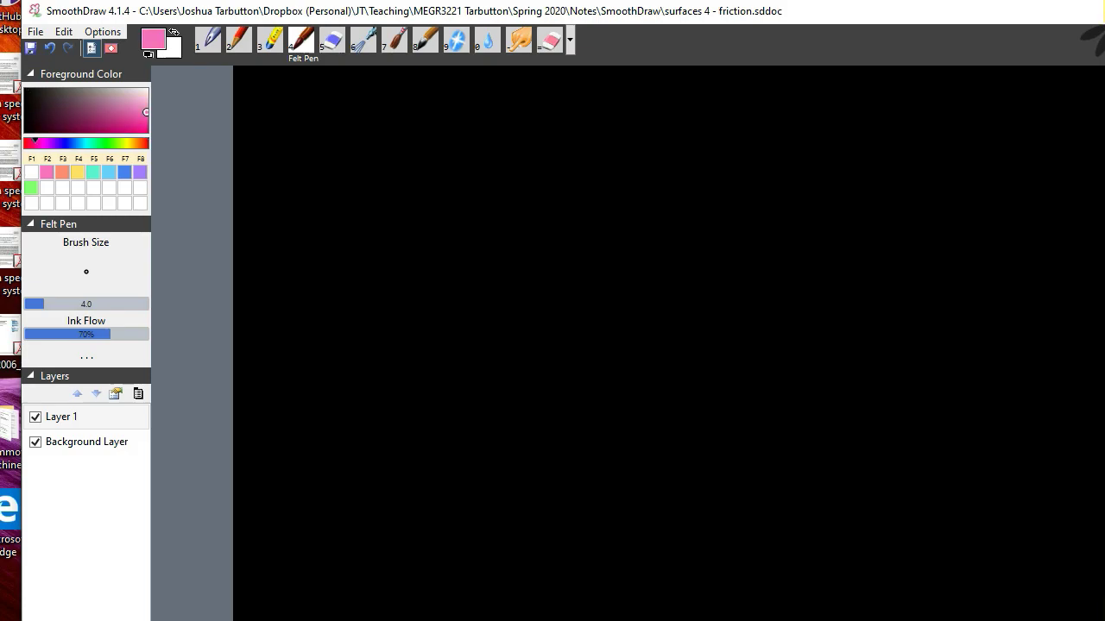
pyautogui.press('F3')
pyautogui.press('F4')
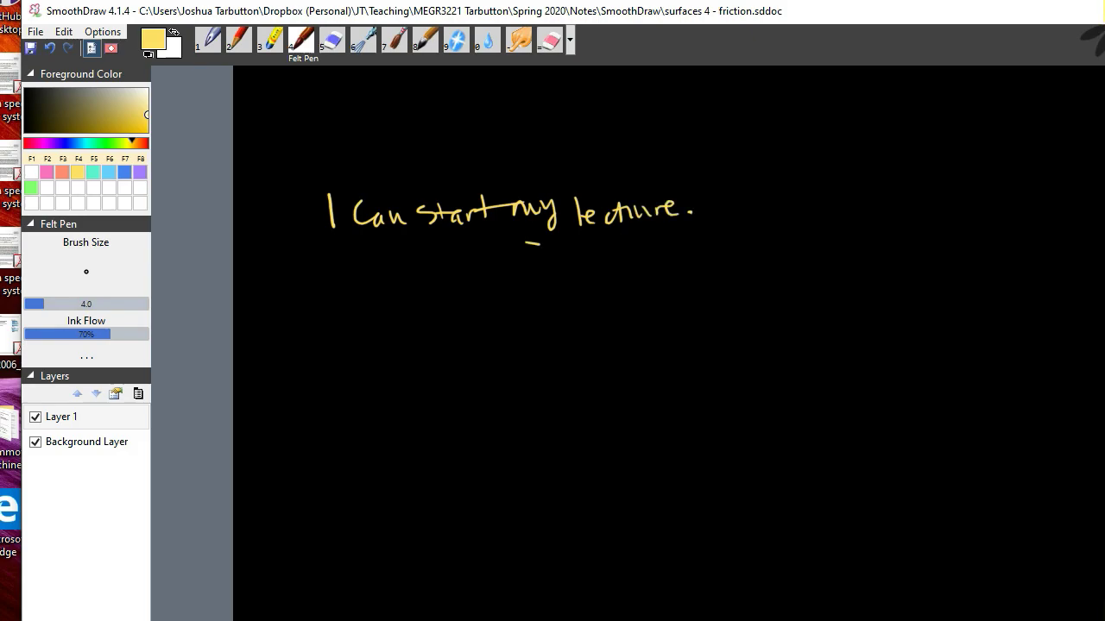
pyautogui.moveTo(328, 261)
pyautogui.mouseDown()
pyautogui.moveTo(509, 263)
pyautogui.moveTo(614, 242)
pyautogui.mouseUp()
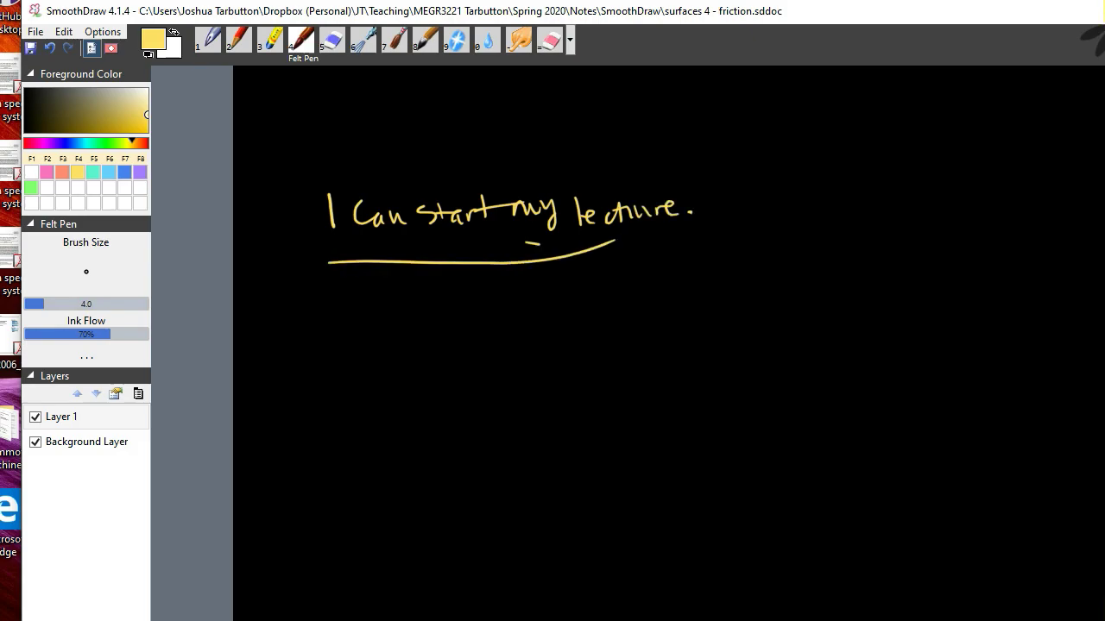